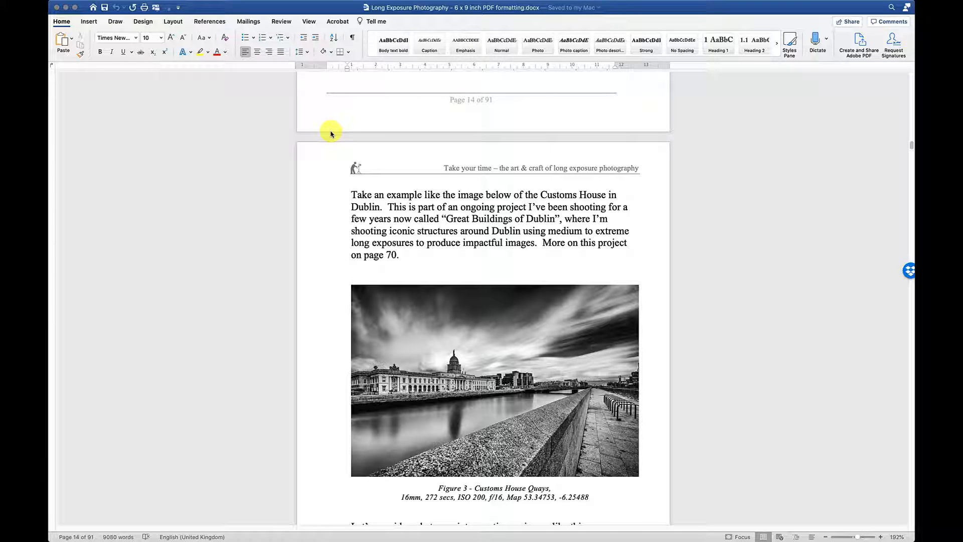
Show the Navigation Pane beside the document and browse its page thumbnails
{"action": "left_click", "coordinate": [330, 132]}
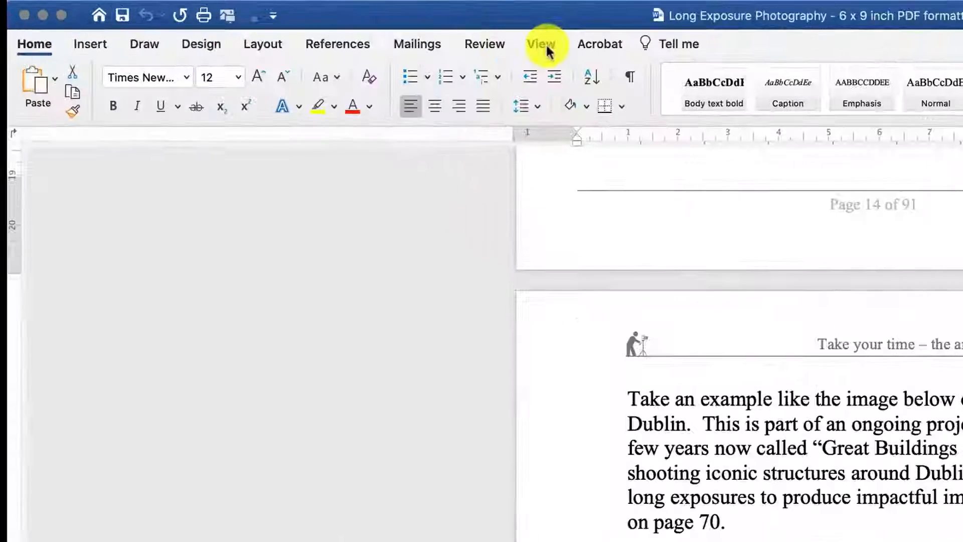
{"action": "left_click", "coordinate": [547, 48]}
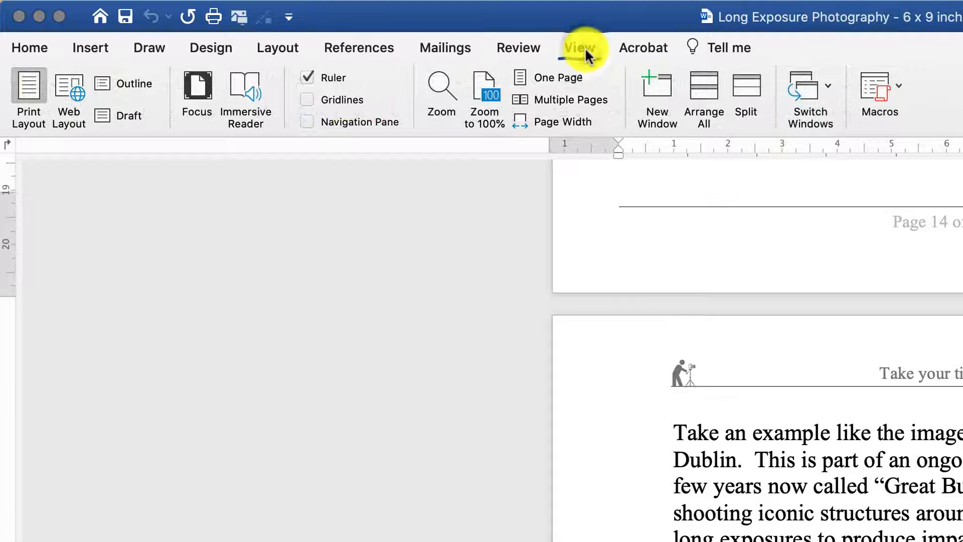
{"action": "left_click", "coordinate": [307, 125]}
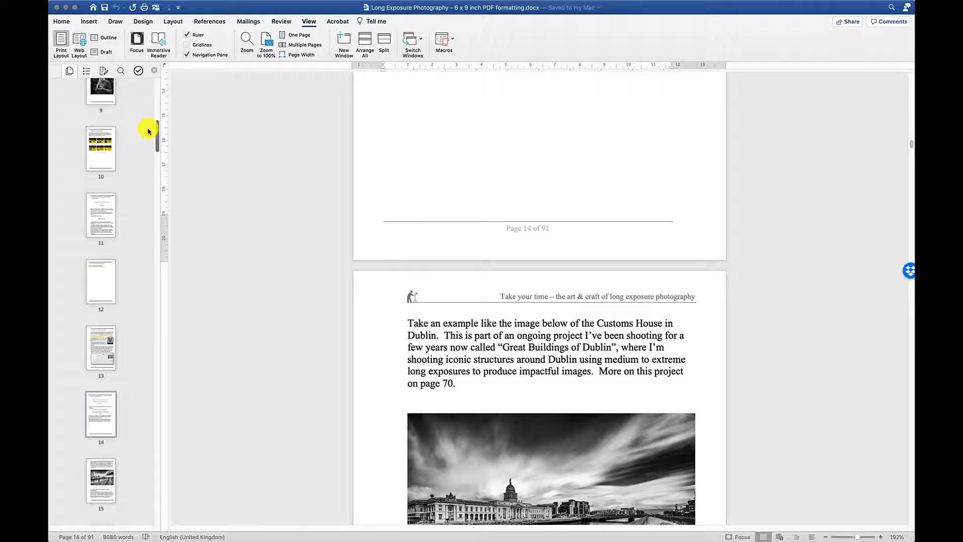
{"action": "scroll", "coordinate": [149, 132], "scroll_direction": "down", "scroll_amount": 5}
{"action": "scroll", "coordinate": [148, 132], "scroll_direction": "up", "scroll_amount": 3}
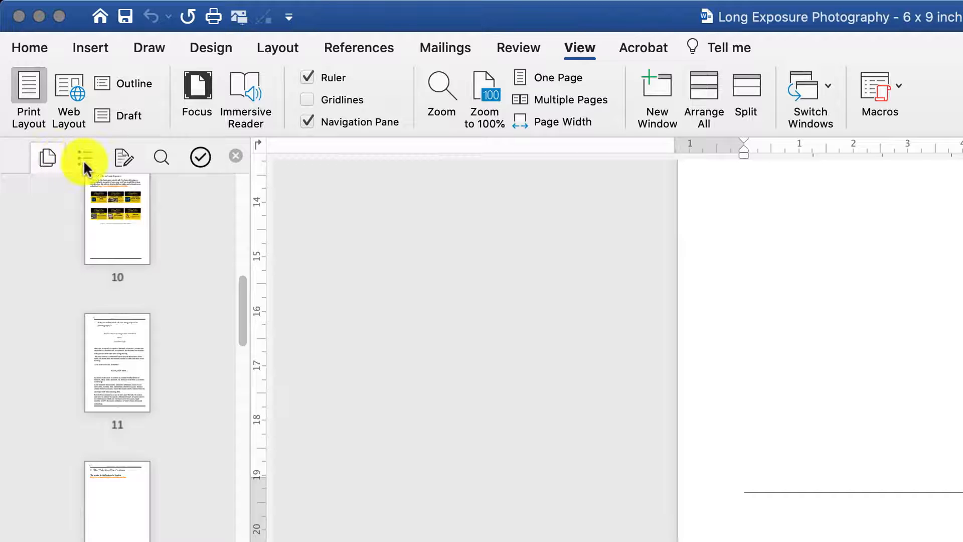
Switch the Navigation Pane to the document's heading outline and look through the chapters and subsections
{"action": "left_click", "coordinate": [85, 71]}
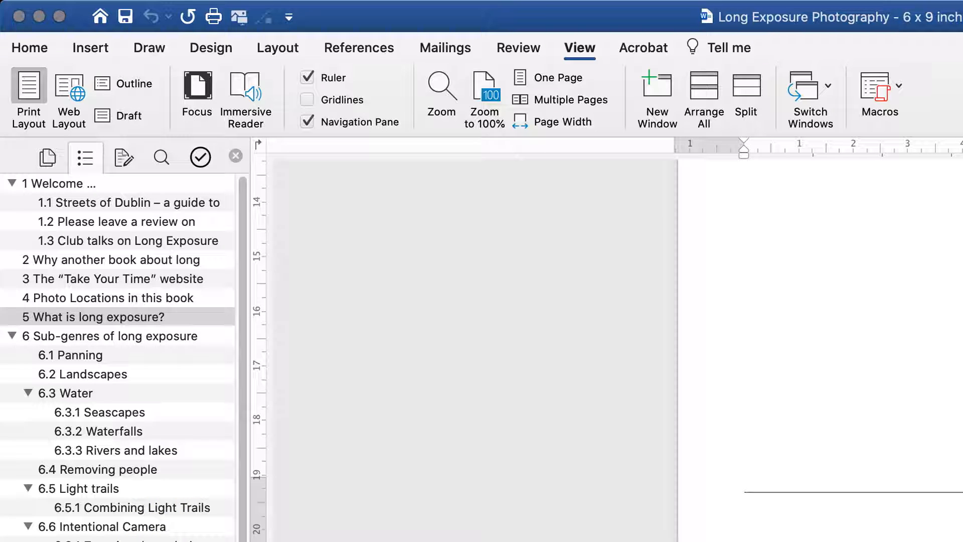
{"action": "scroll", "coordinate": [117, 356], "scroll_direction": "down", "scroll_amount": 10}
{"action": "scroll", "coordinate": [118, 356], "scroll_direction": "up", "scroll_amount": 10}
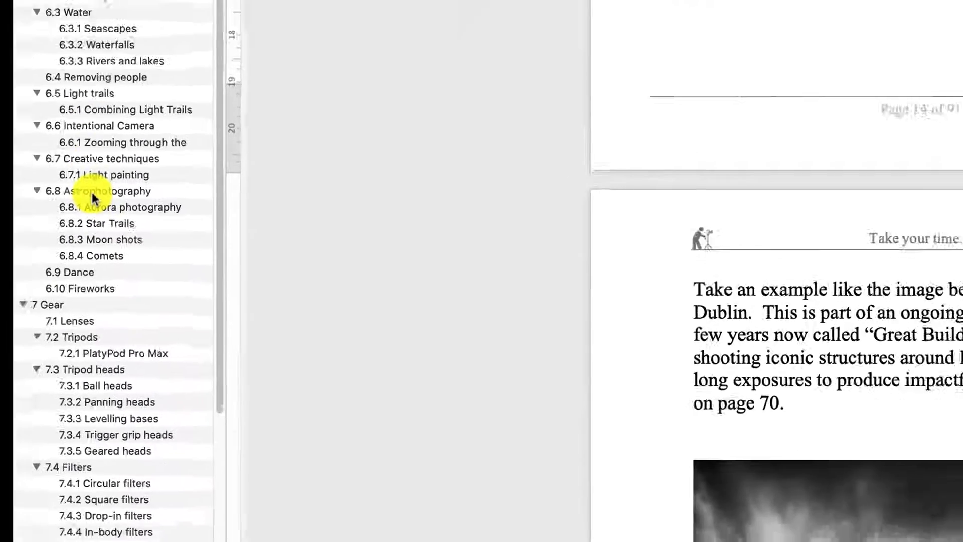
Use the heading outline to visit Astrophotography, Photo Locations in this book and Why another book, ending at What is long exposure?
{"action": "left_click", "coordinate": [93, 483]}
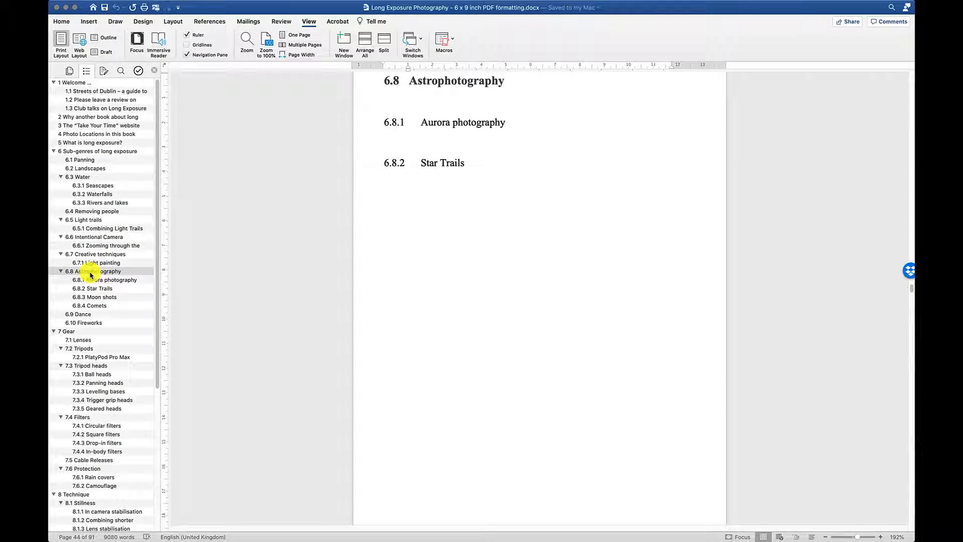
{"action": "left_click", "coordinate": [95, 135]}
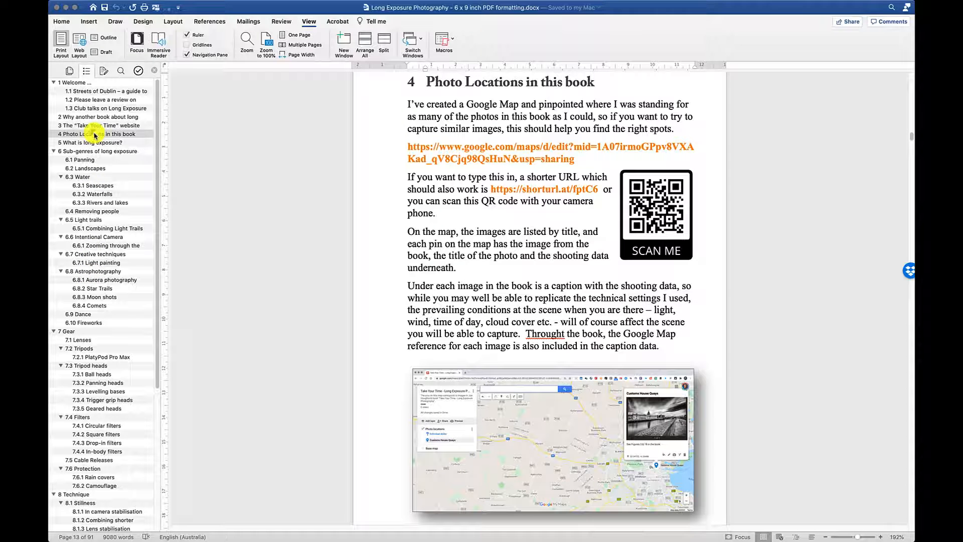
{"action": "left_click", "coordinate": [94, 117]}
{"action": "left_click", "coordinate": [95, 143]}
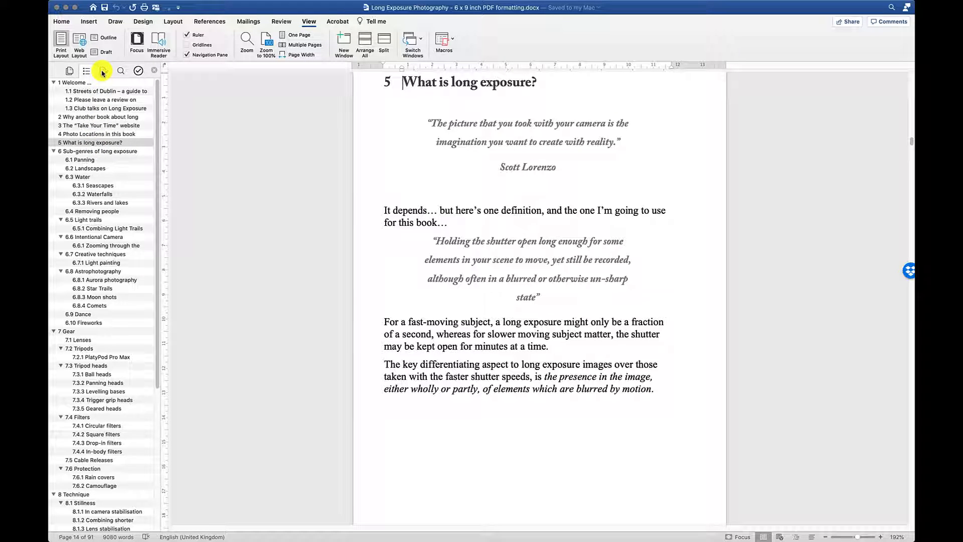
Examine the Navigation Pane's revisions, Find and Replace, and follow-up views
{"action": "left_click", "coordinate": [102, 72]}
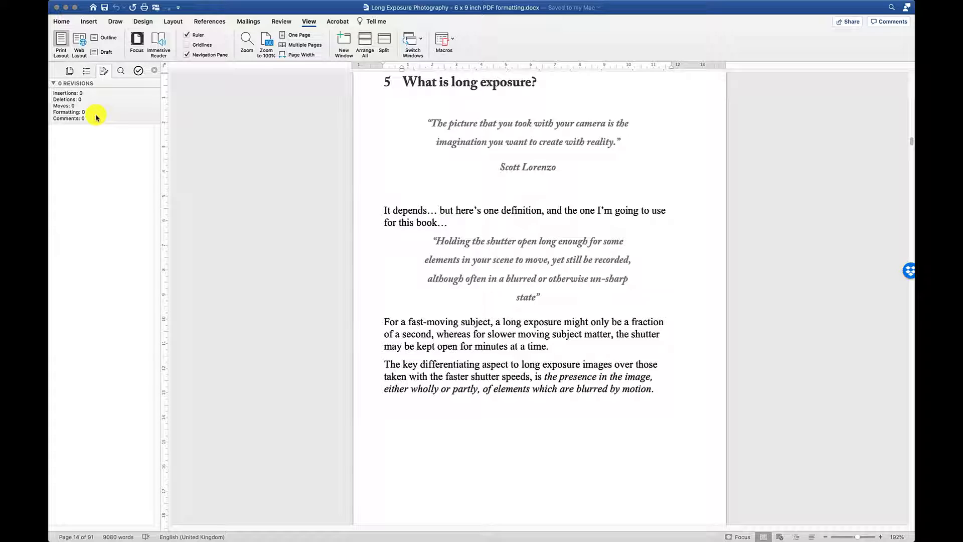
{"action": "left_click", "coordinate": [114, 67]}
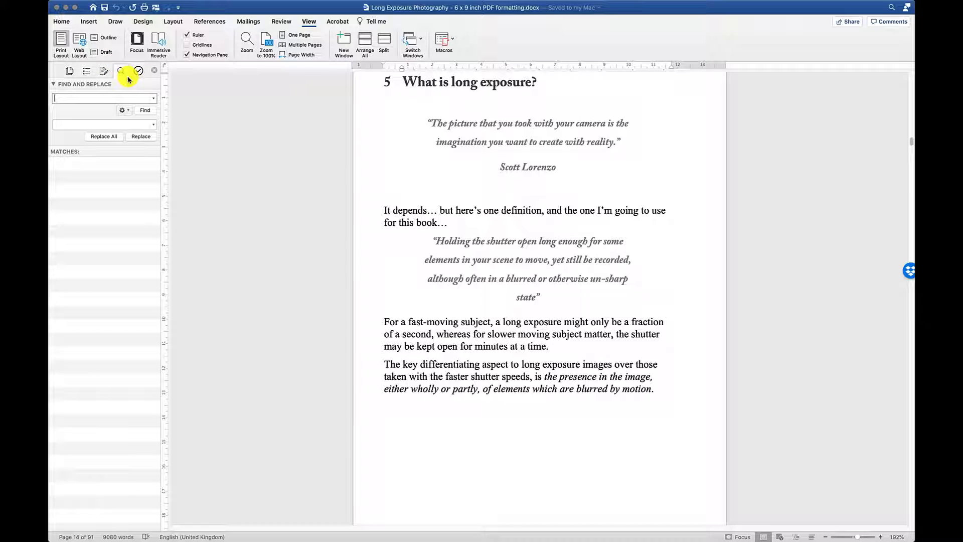
{"action": "left_click", "coordinate": [129, 77]}
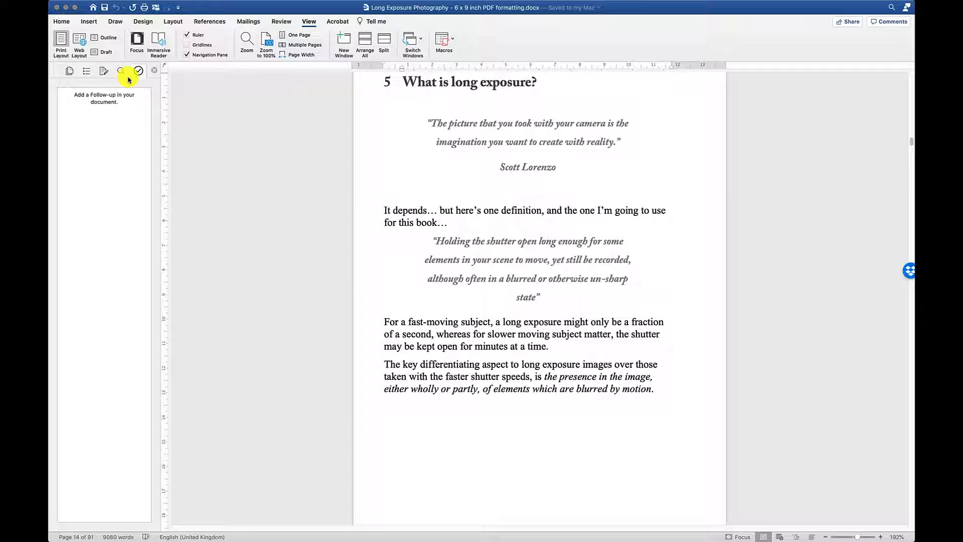
Return the Navigation Pane to the heading outline and widen it so the longer headings fit
{"action": "left_click", "coordinate": [84, 73]}
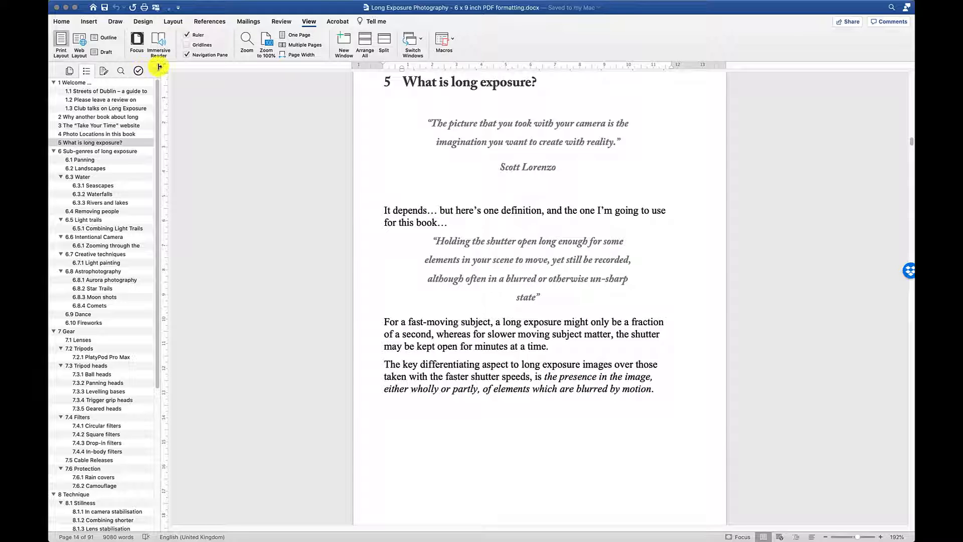
{"action": "left_click_drag", "start_coordinate": [161, 66], "coordinate": [192, 69]}
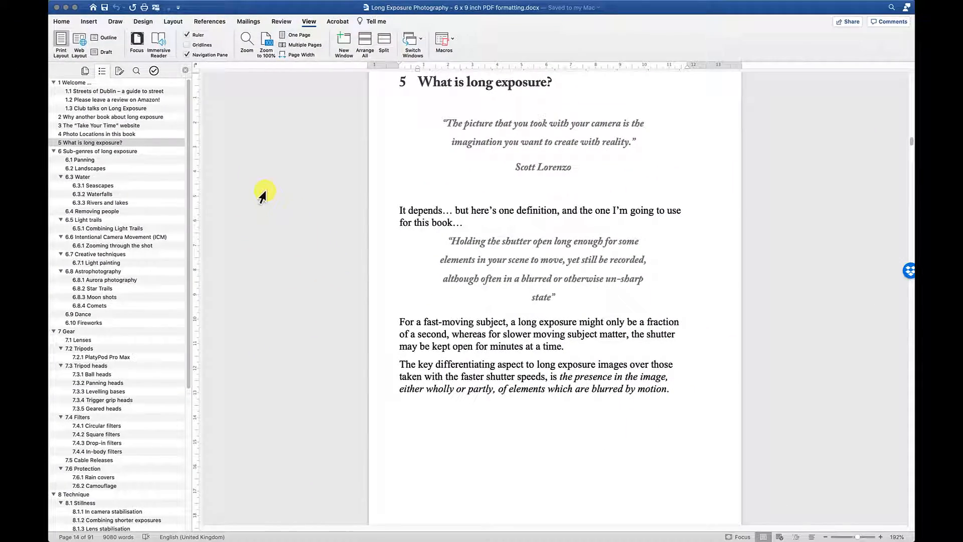
Look over the expanded styles gallery, close it and open the Styles Pane
{"action": "left_click", "coordinate": [62, 22]}
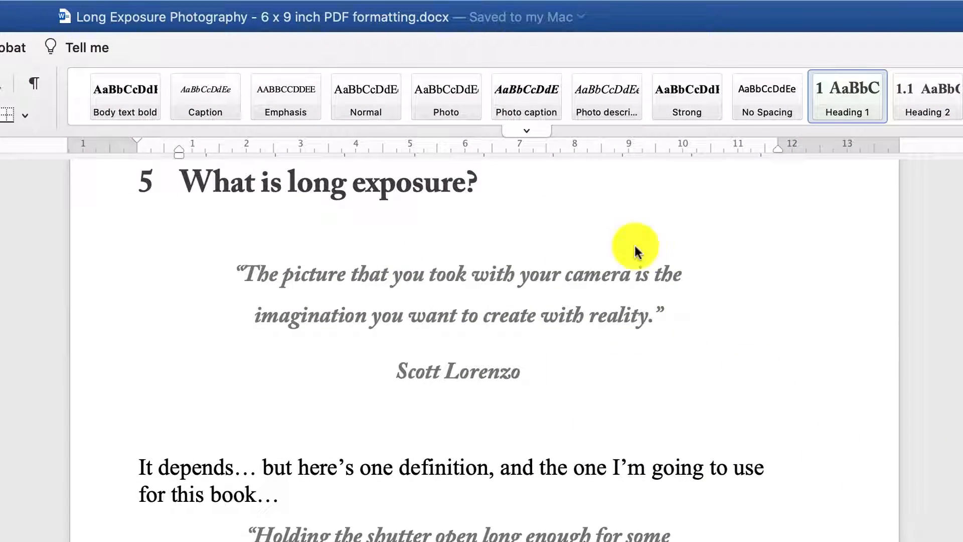
{"action": "left_click", "coordinate": [524, 131]}
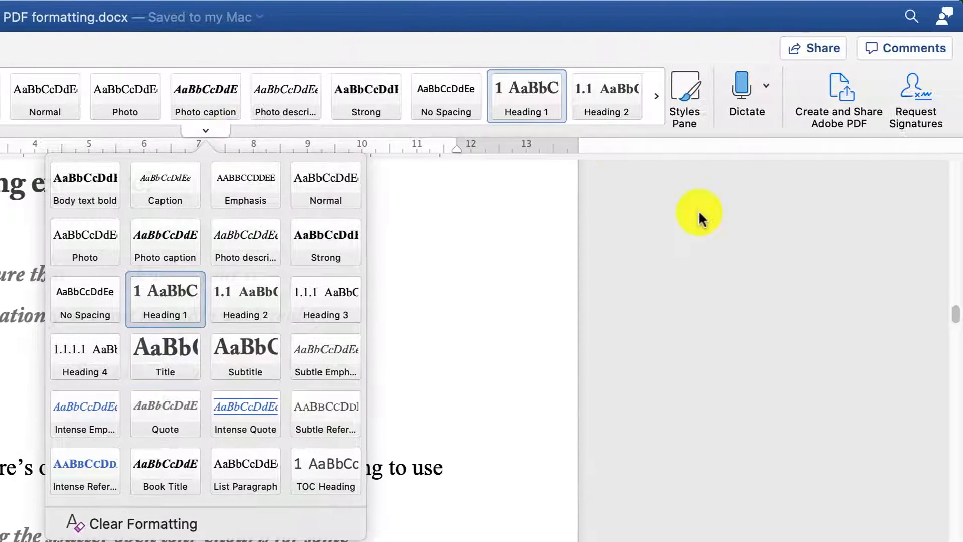
{"action": "left_click", "coordinate": [962, 143]}
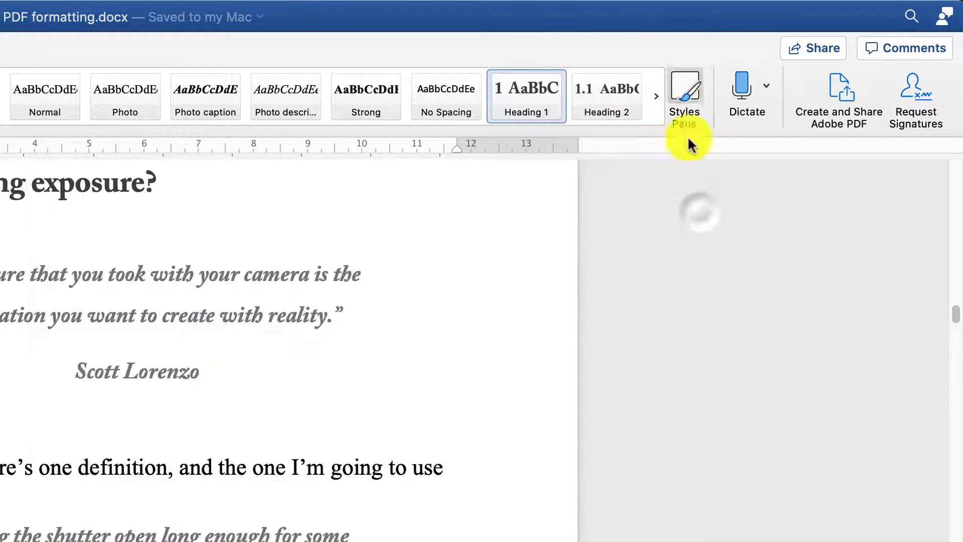
{"action": "left_click", "coordinate": [681, 91]}
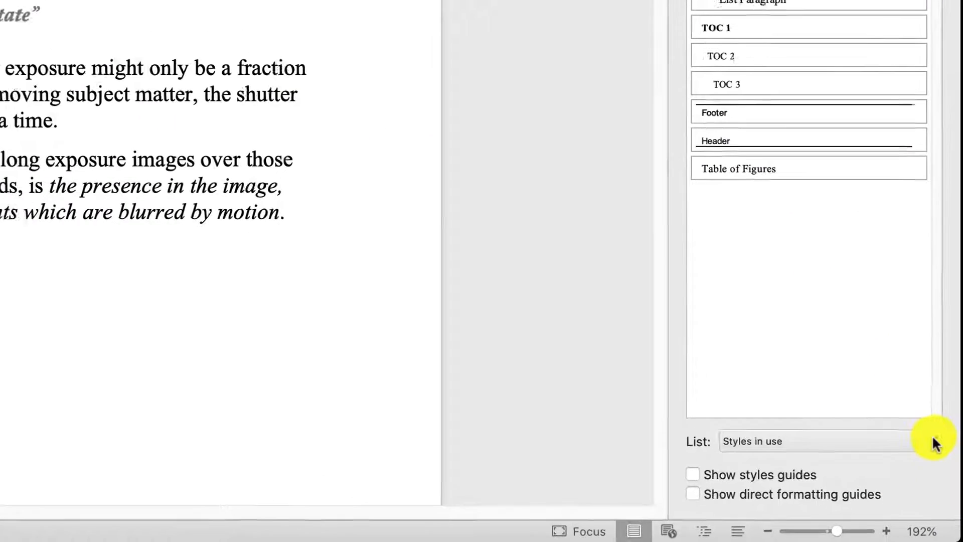
Review the filter options for the Styles Pane list, keeping Styles in use selected
{"action": "left_click", "coordinate": [931, 434]}
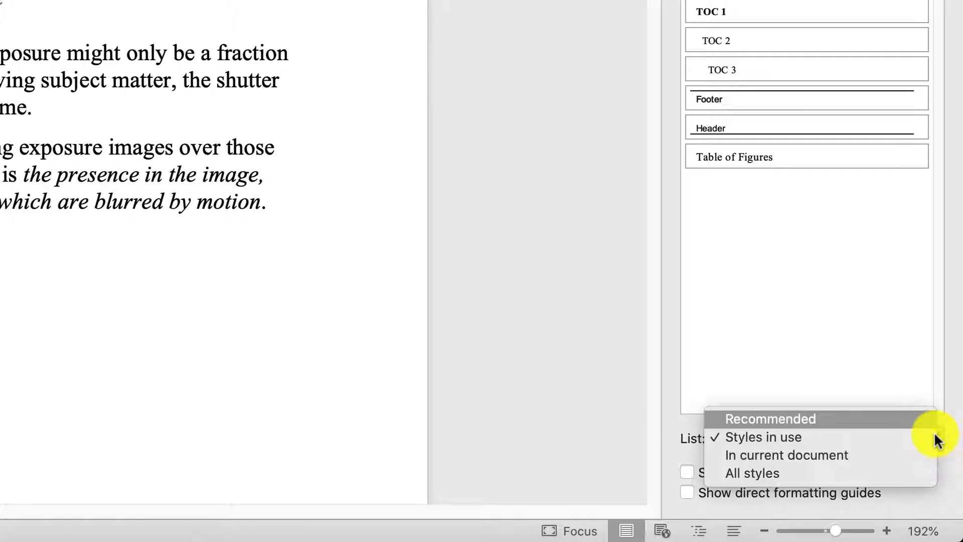
{"action": "key", "text": "Down"}
{"action": "key", "text": "Down"}
{"action": "key", "text": "Down"}
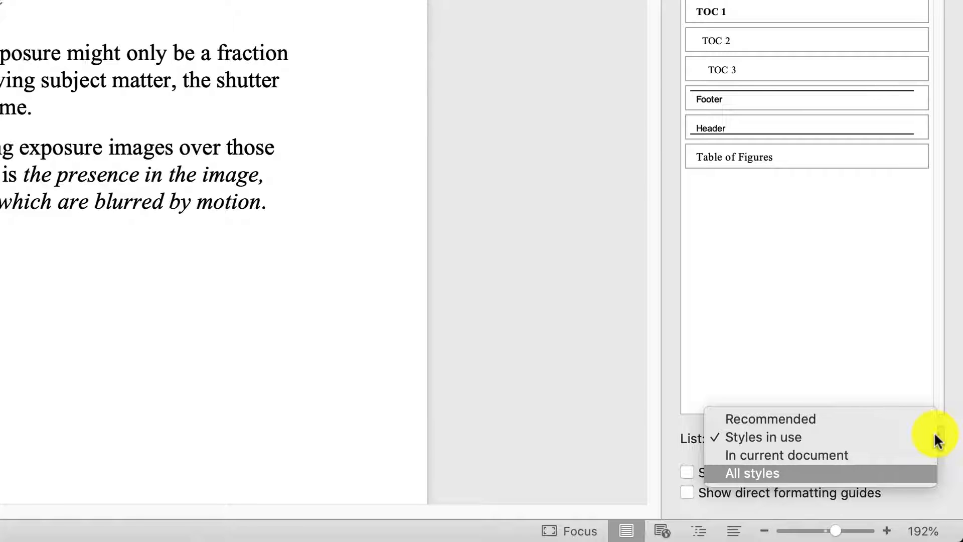
{"action": "key", "text": "Up"}
{"action": "key", "text": "Up"}
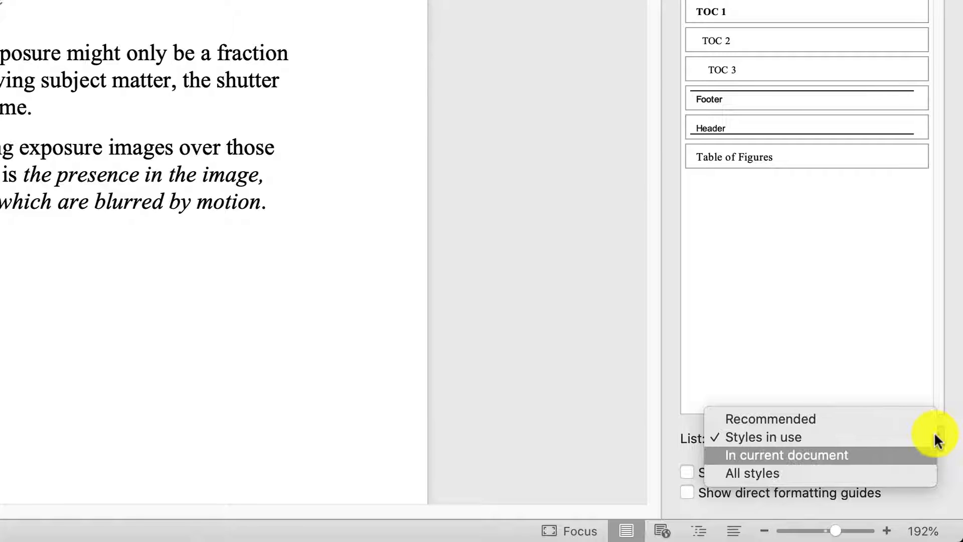
{"action": "left_click", "coordinate": [783, 436]}
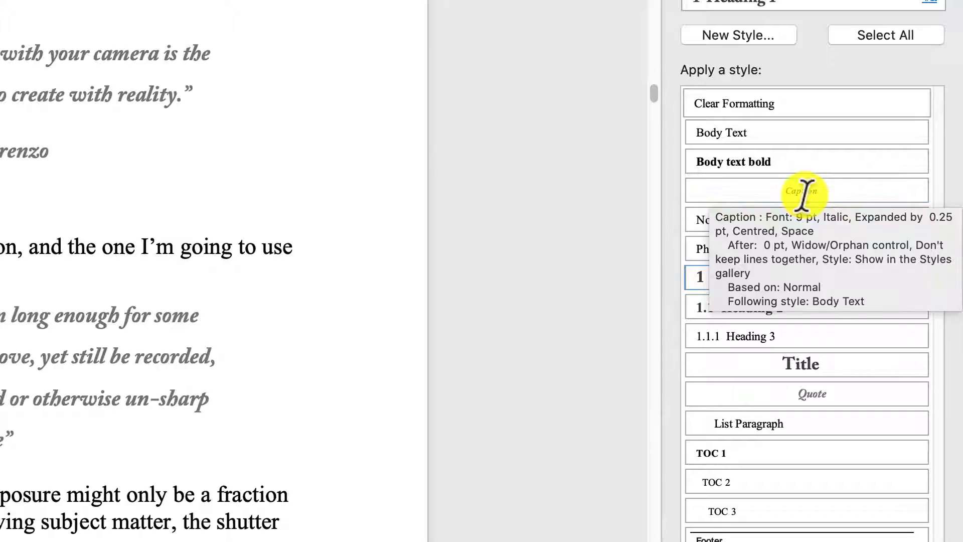
Place the cursor at the start of the Figure 3 Customs House Quays caption to check its style
{"action": "scroll", "coordinate": [32, 303], "scroll_direction": "down", "scroll_amount": 10}
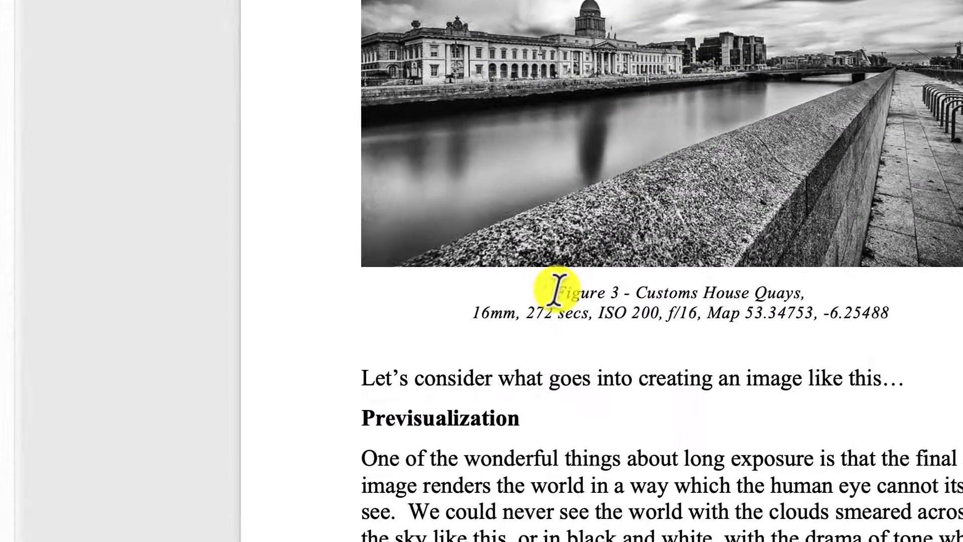
{"action": "left_click", "coordinate": [557, 290]}
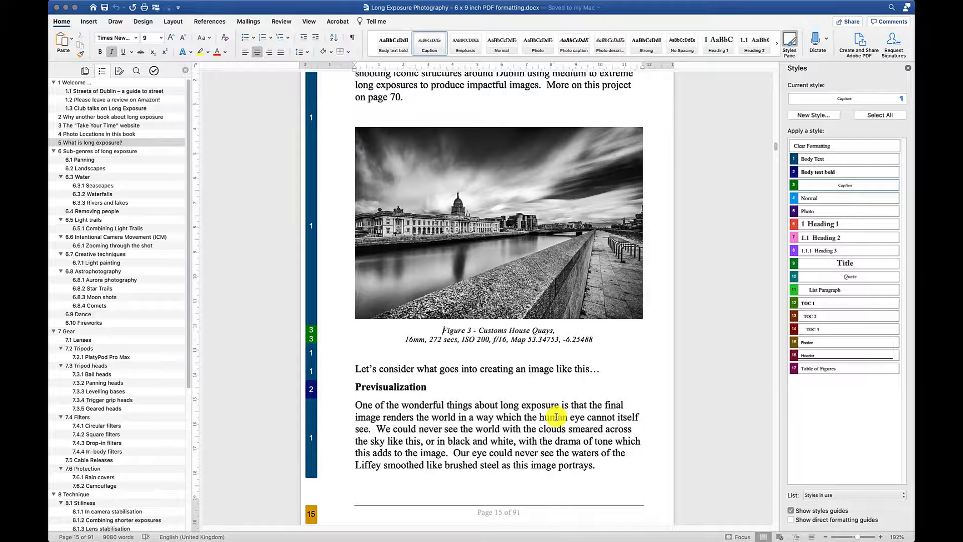
Briefly show the direct formatting guides on page 16 to examine manual formatting, hide them again and keep the styles guides shown
{"action": "scroll", "coordinate": [556, 416], "scroll_direction": "down", "scroll_amount": 15}
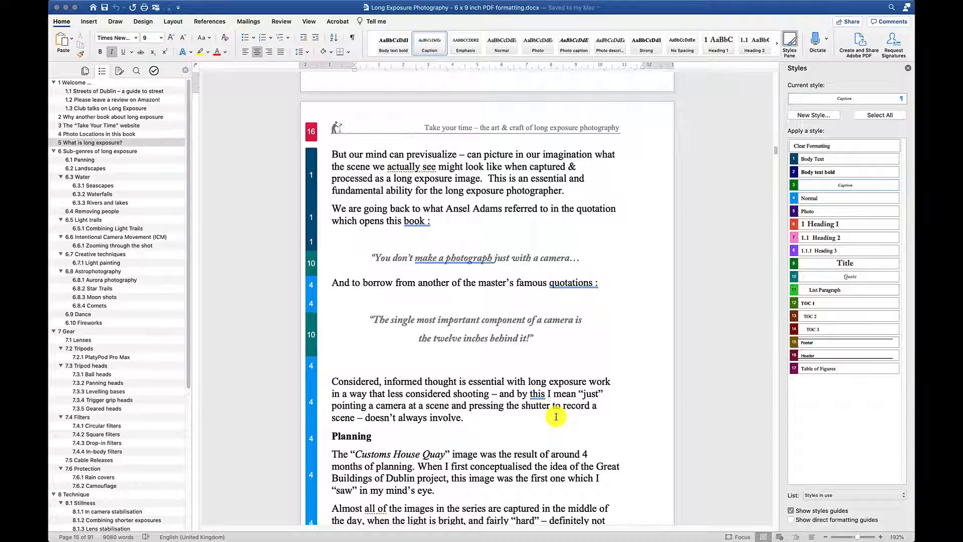
{"action": "left_click", "coordinate": [790, 521]}
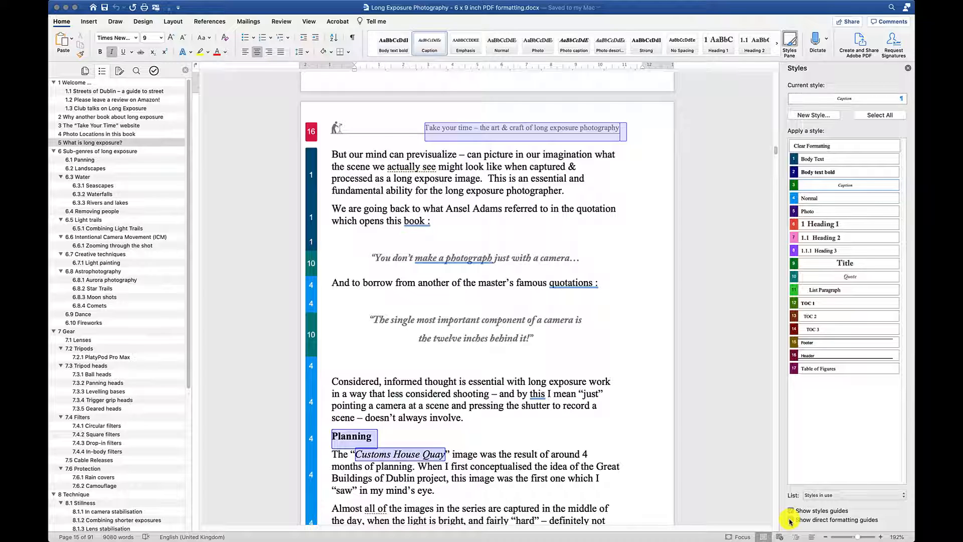
{"action": "left_click", "coordinate": [790, 520]}
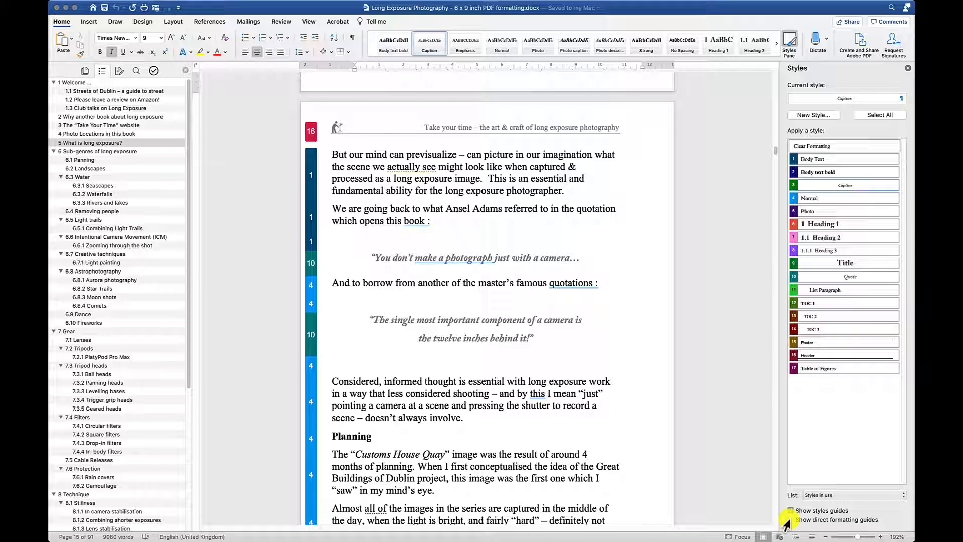
{"action": "left_click", "coordinate": [791, 511]}
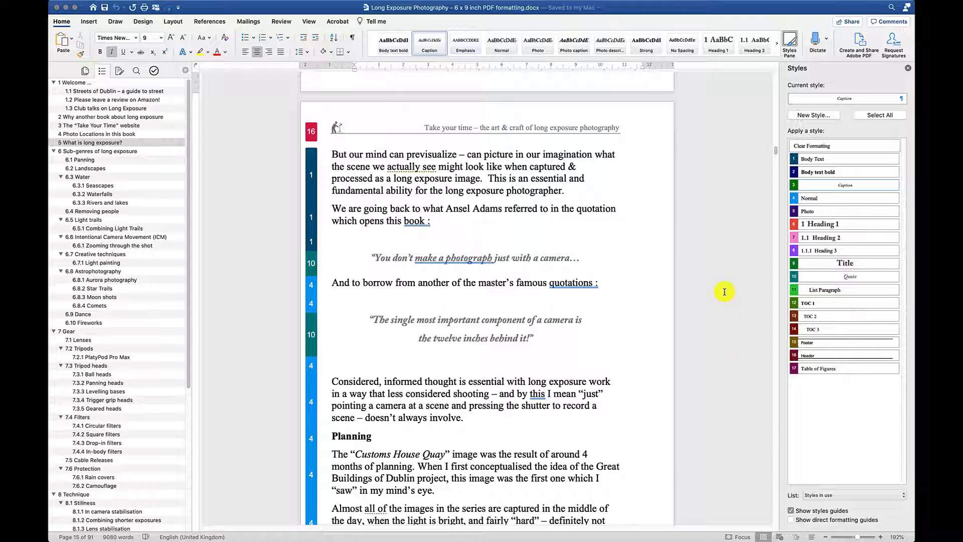